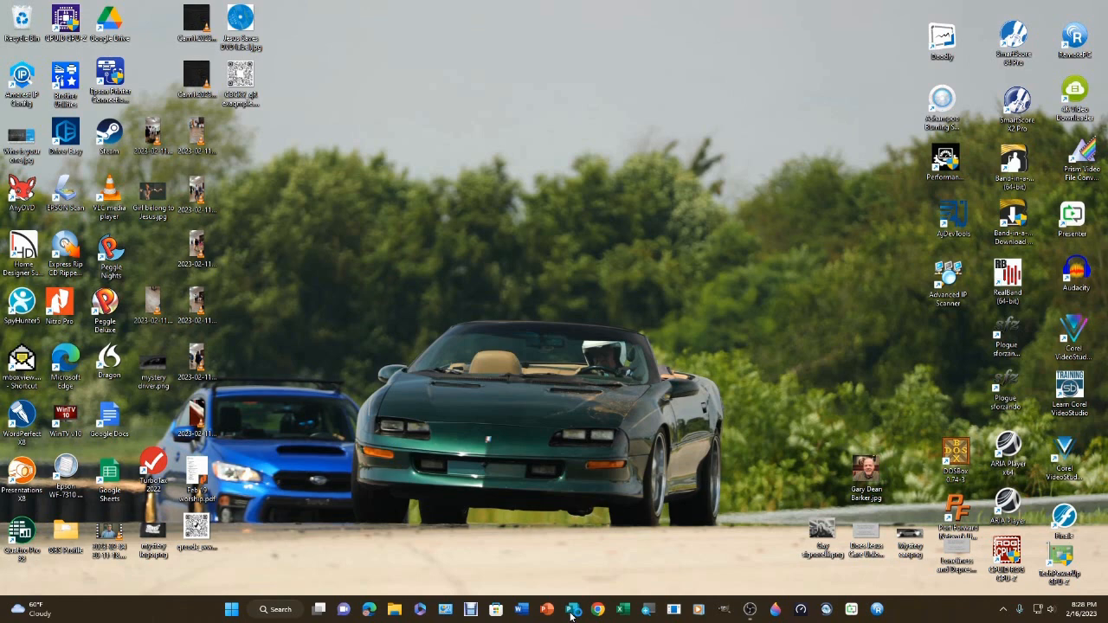
Open Publisher and create a blank 8.5 x 11" publication
click(572, 611)
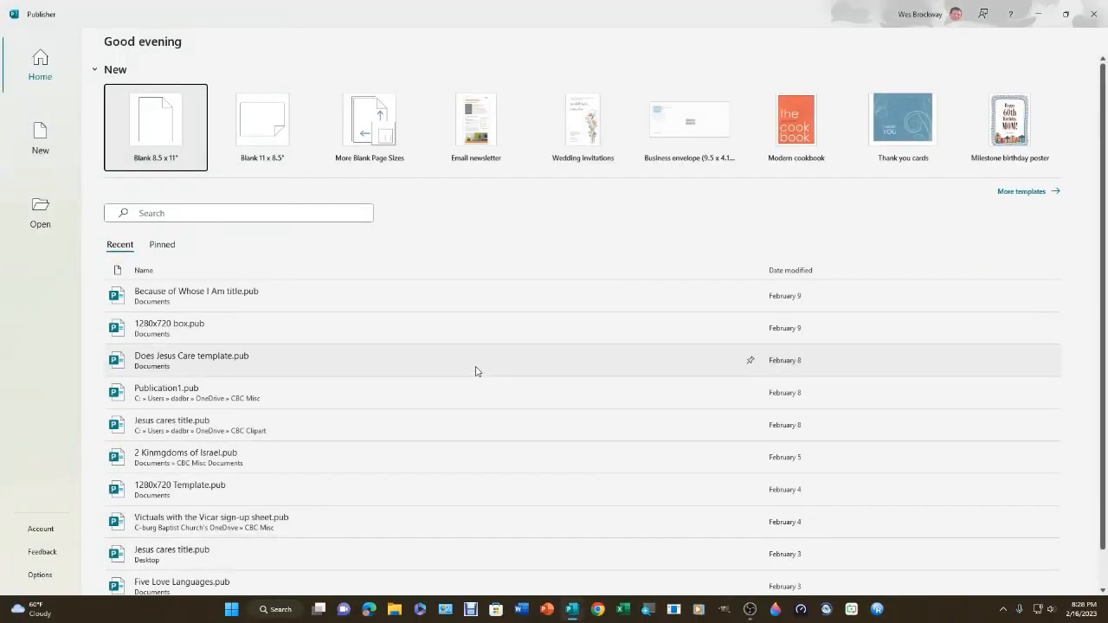
click(143, 123)
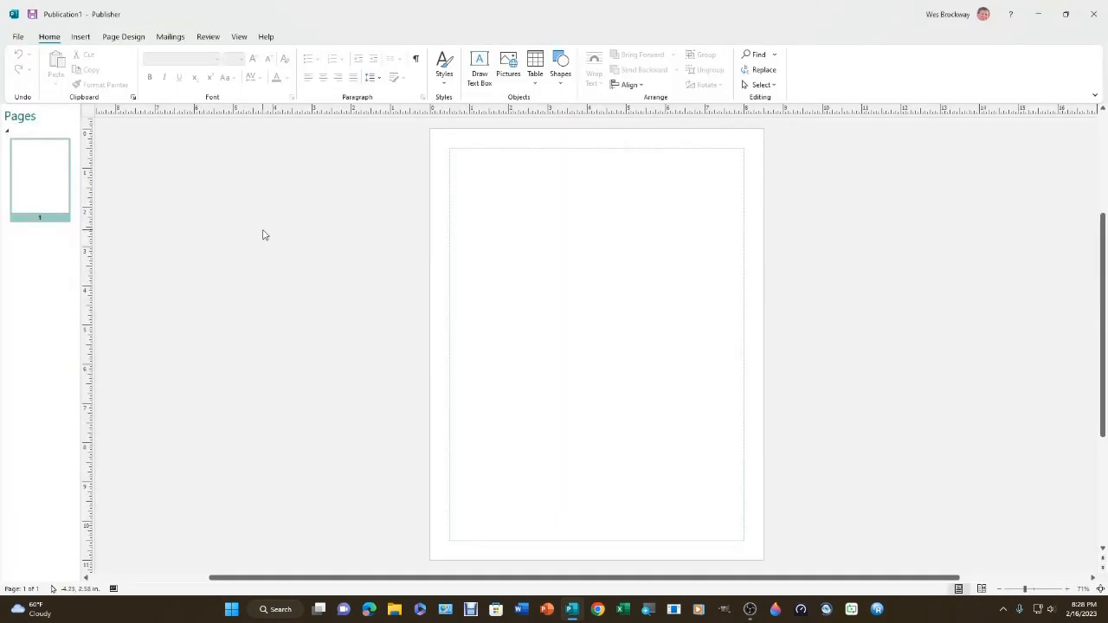
Insert the picture qrcode_www.cbcky.net.png from the Desktop and shrink it to about 2.57 x 2.57 in
click(81, 38)
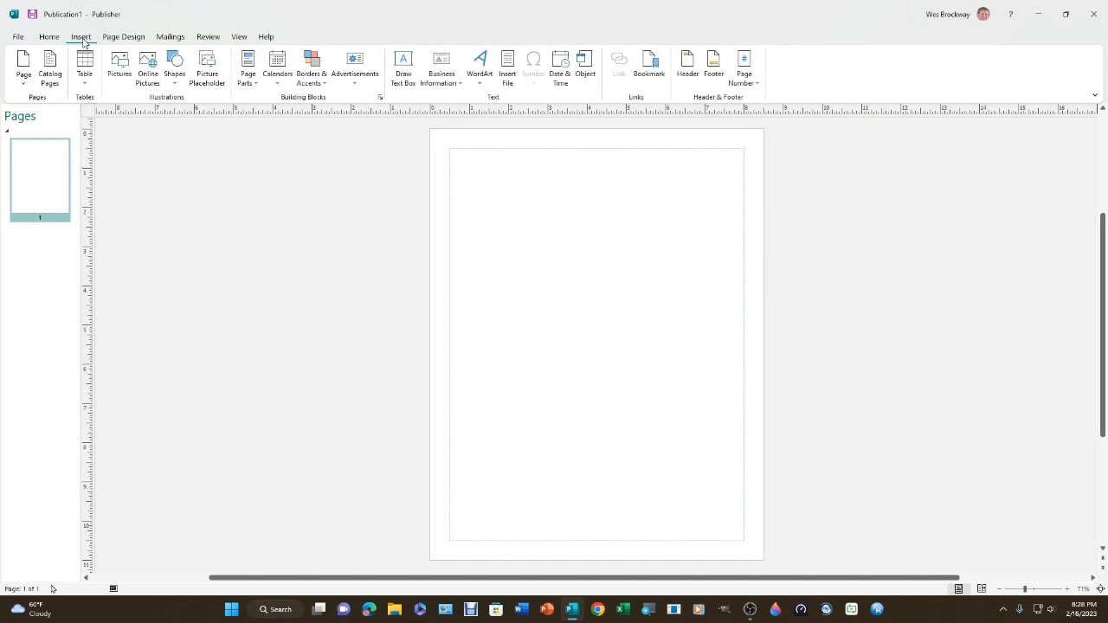
click(119, 63)
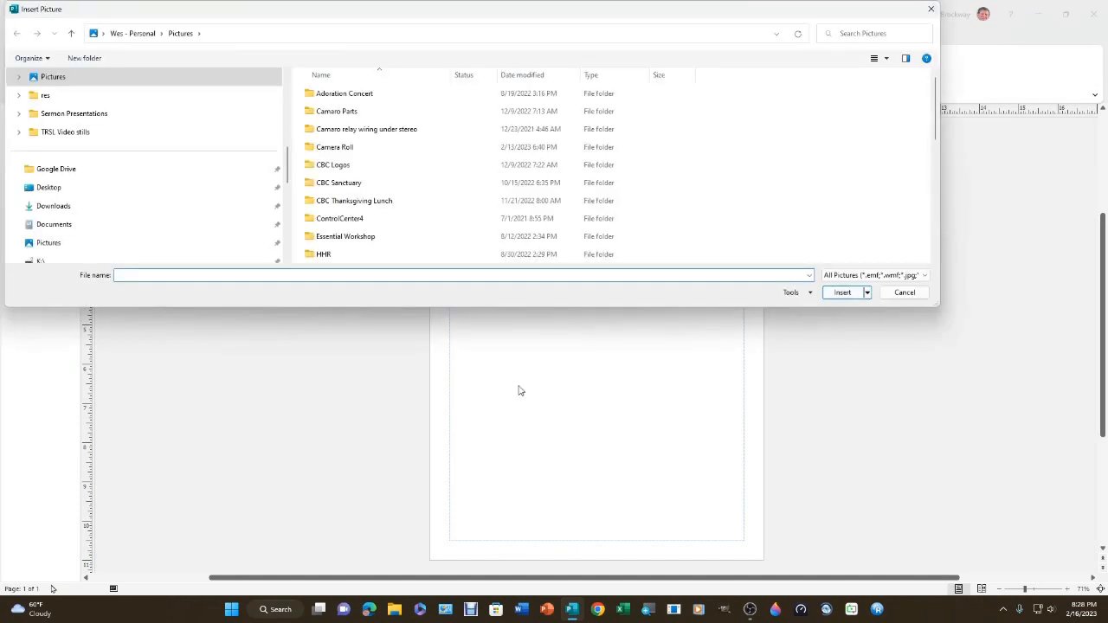
click(50, 192)
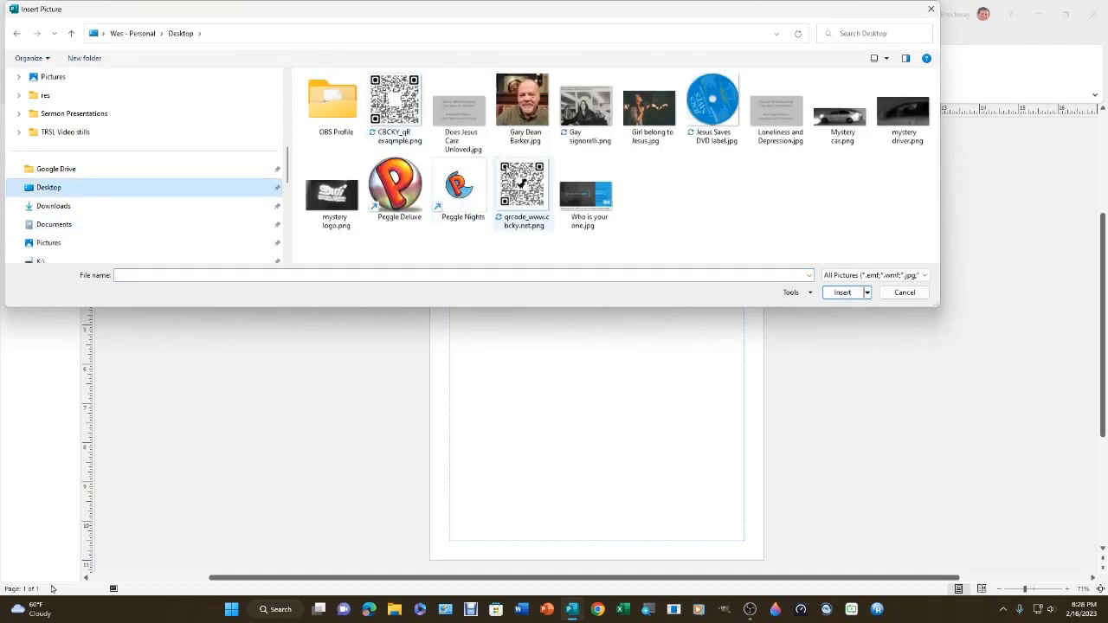
click(522, 186)
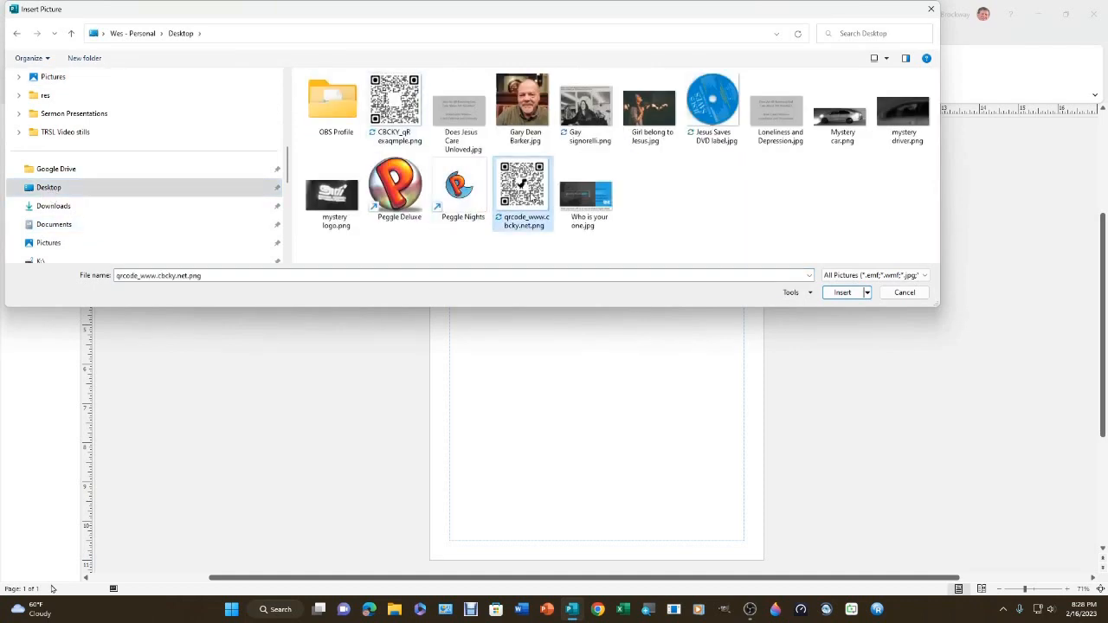
click(838, 294)
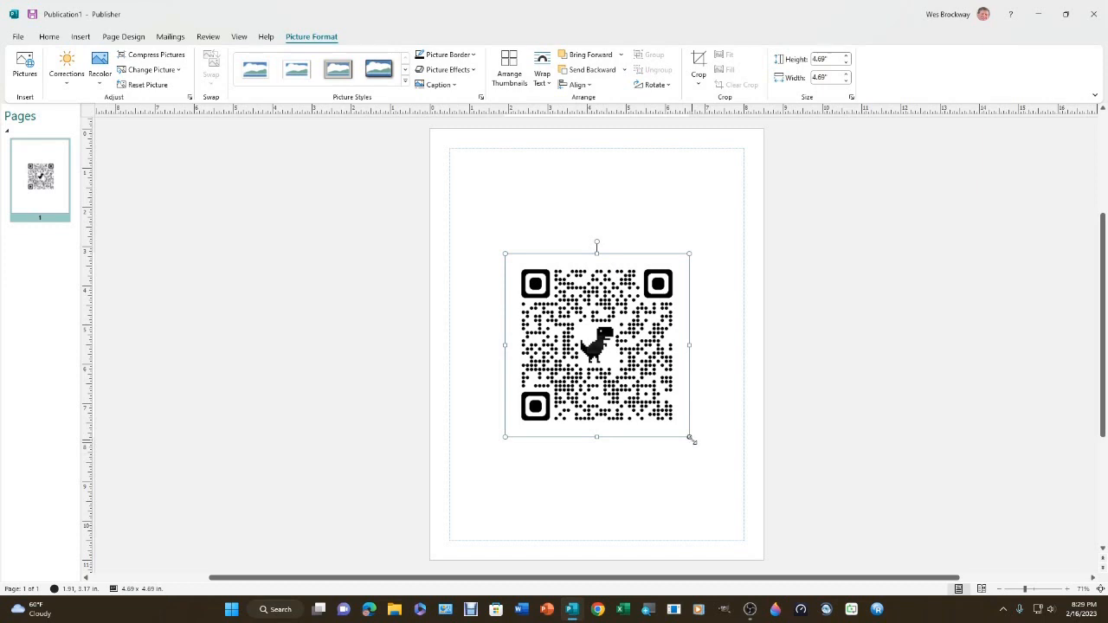
drag(690, 438, 603, 355)
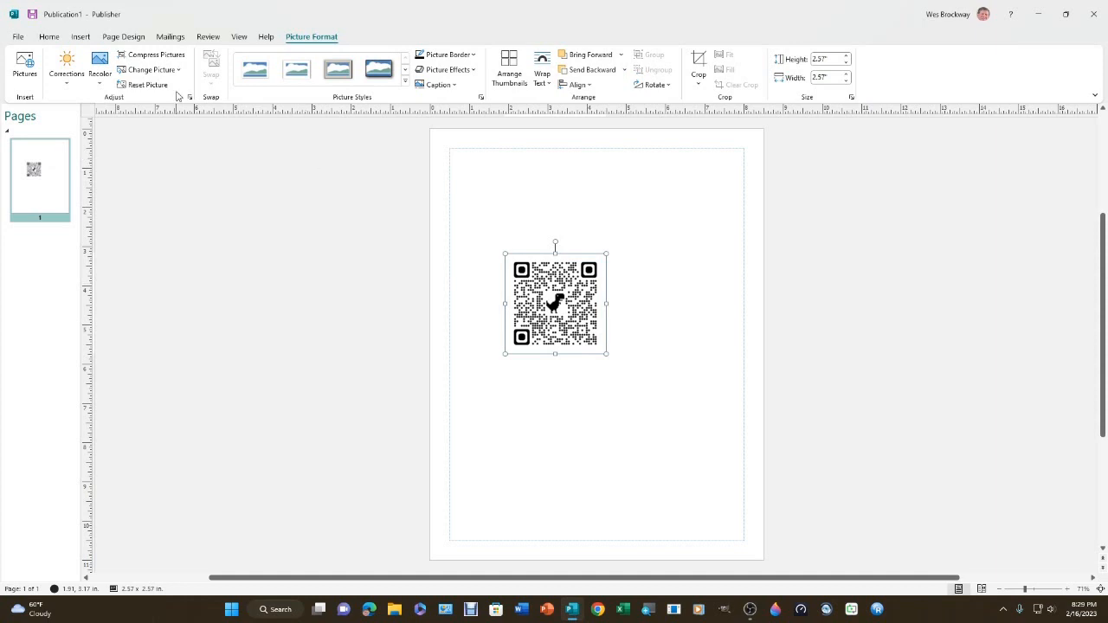
Draw a text box about 0.54 x 0.51 in over the dinosaur at the centre of the QR code
click(80, 38)
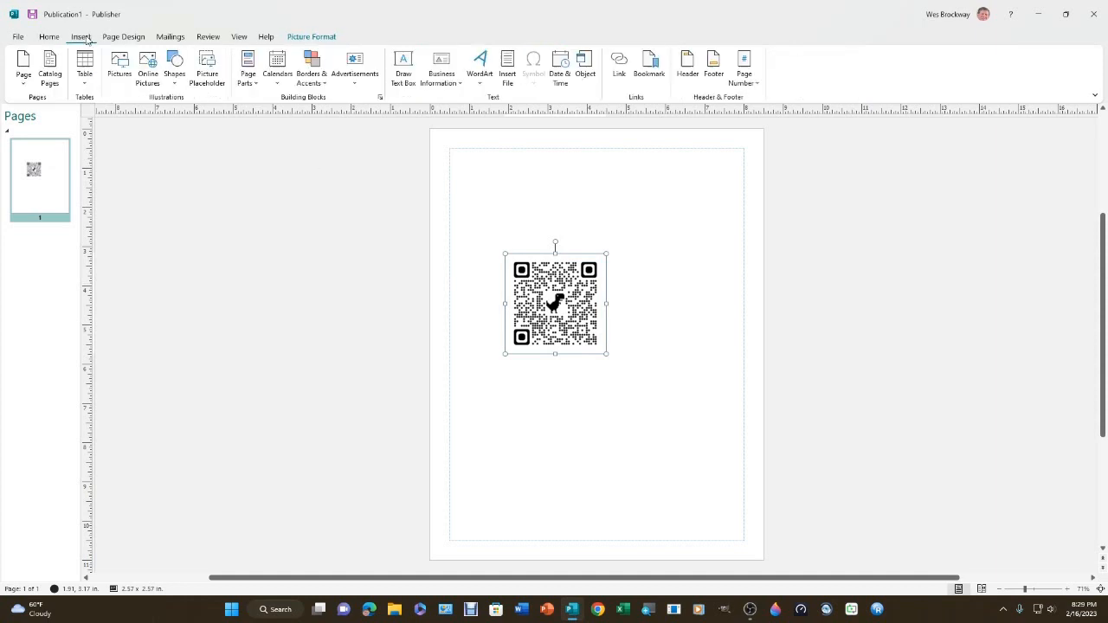
click(403, 62)
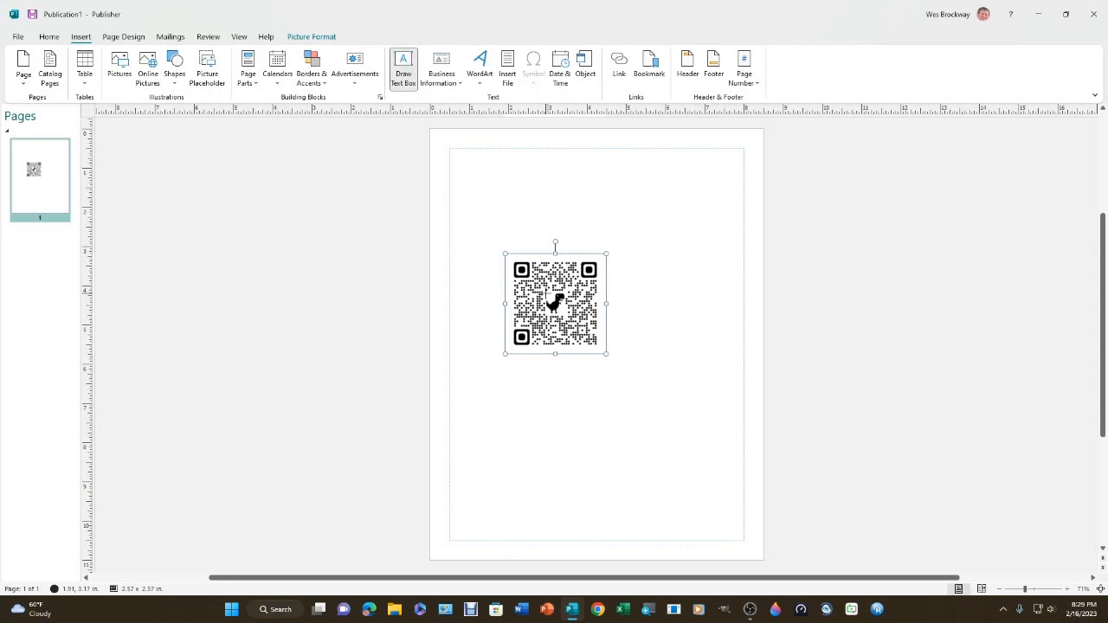
drag(548, 295, 568, 314)
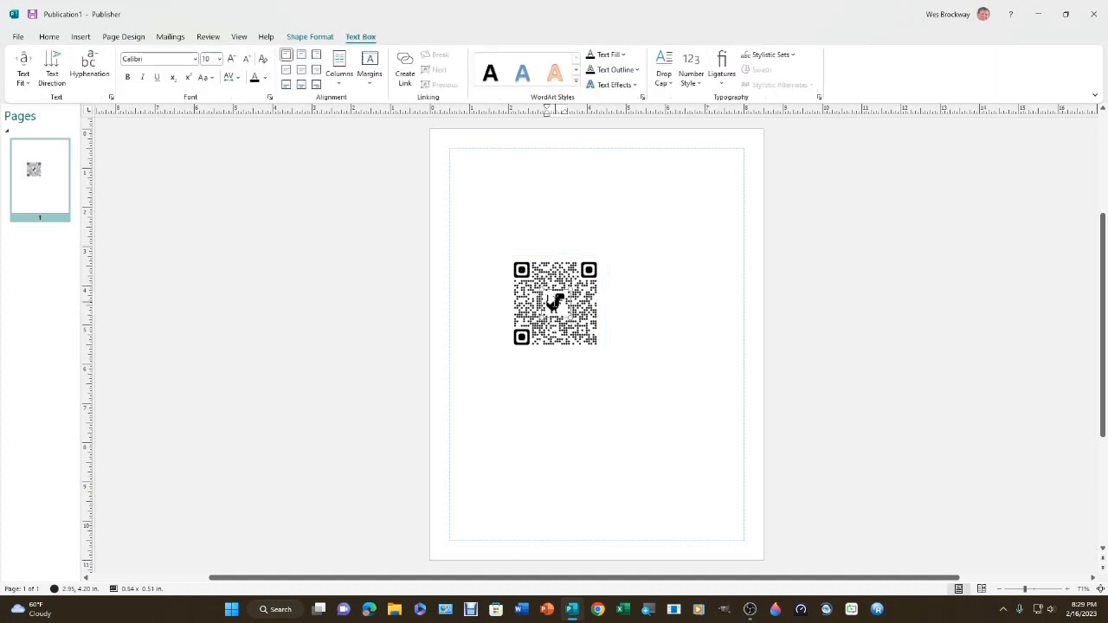
Fill the text box with white so that it covers the dinosaur
right_click(552, 303)
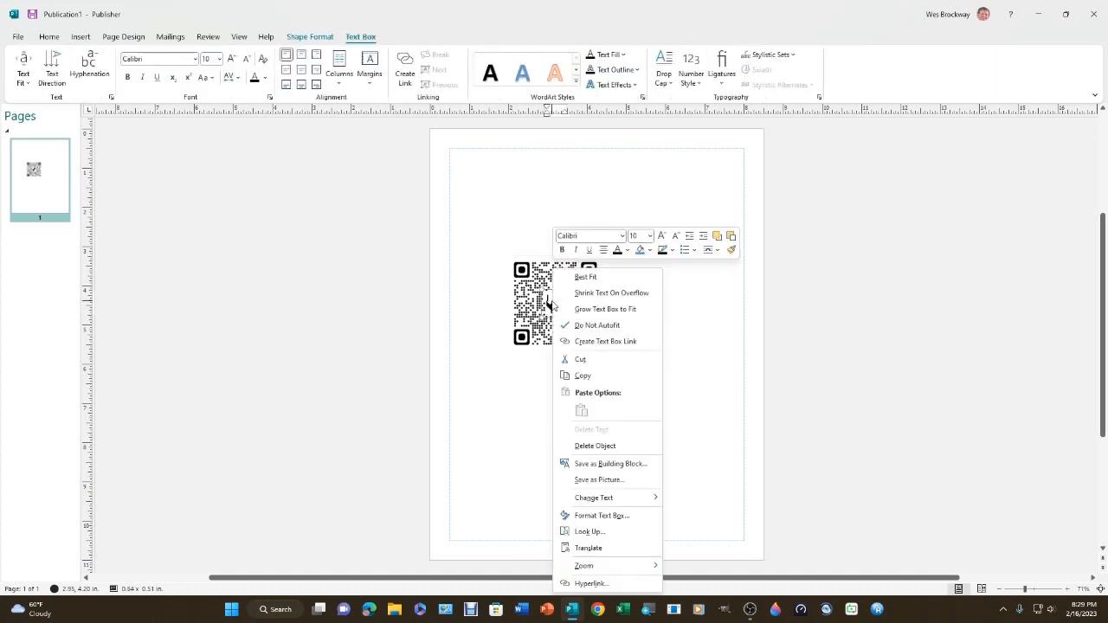
click(604, 516)
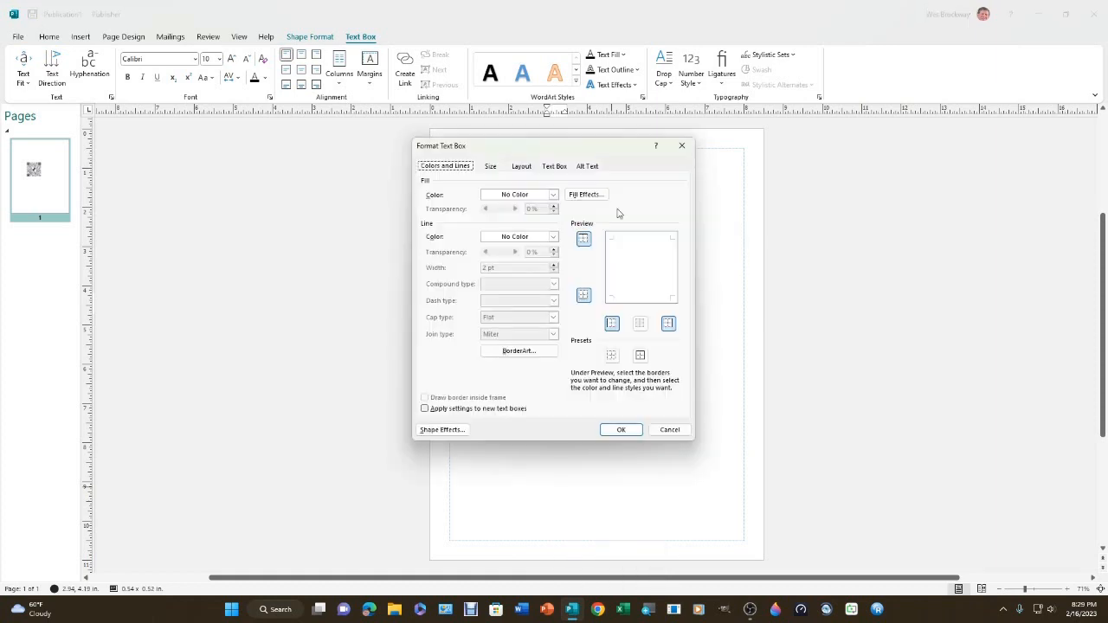
click(553, 194)
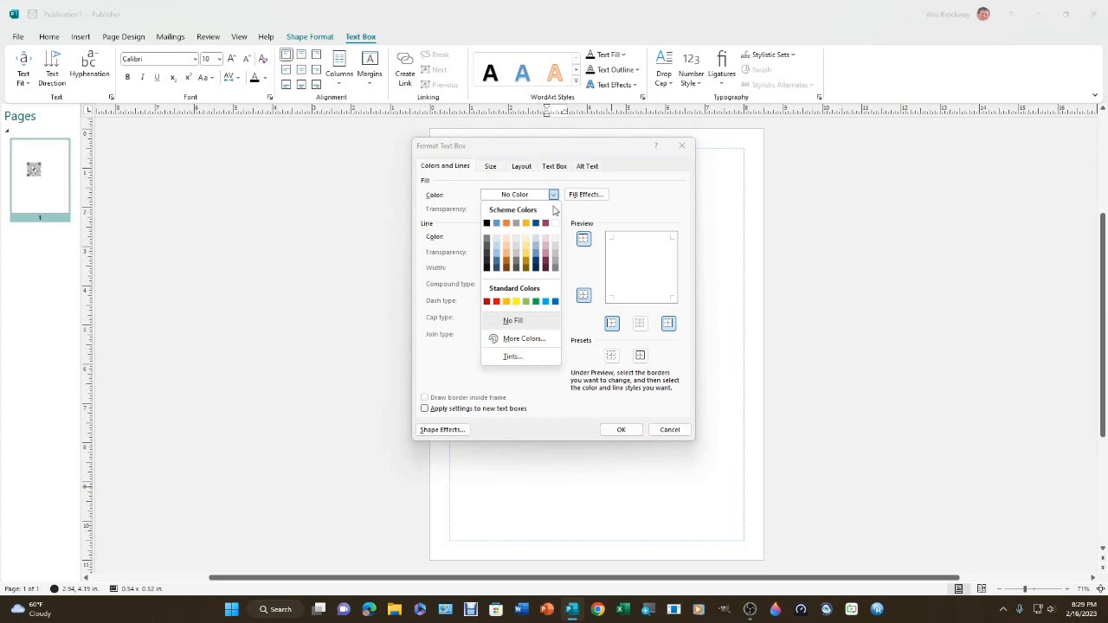
click(555, 222)
click(618, 428)
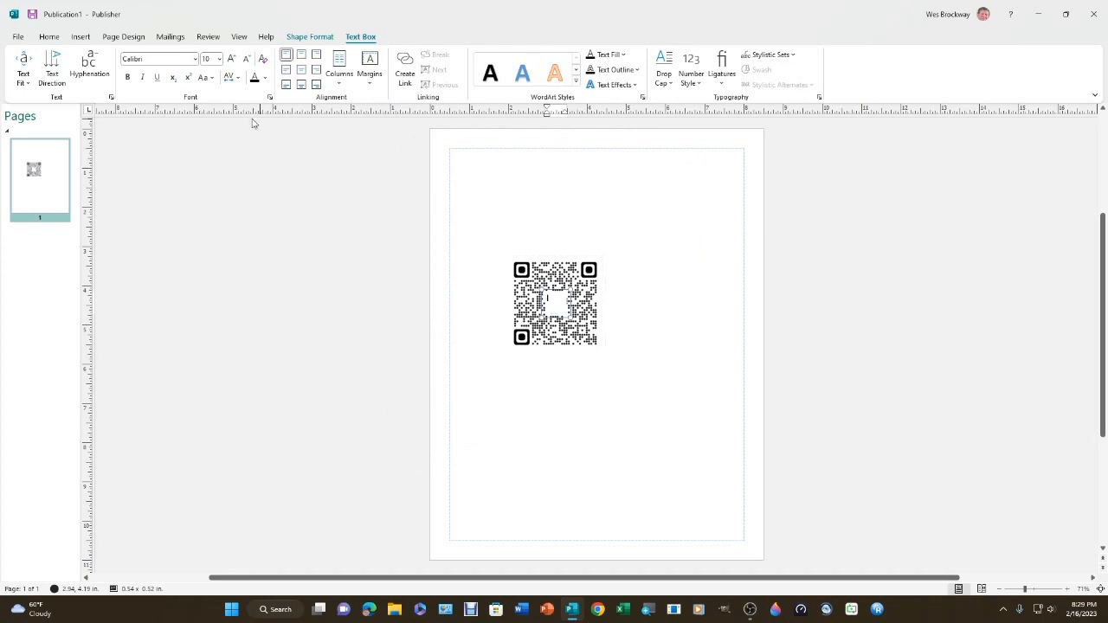
Export the publication with PNG Portable Network Graphics (*.png) as the file type
click(18, 37)
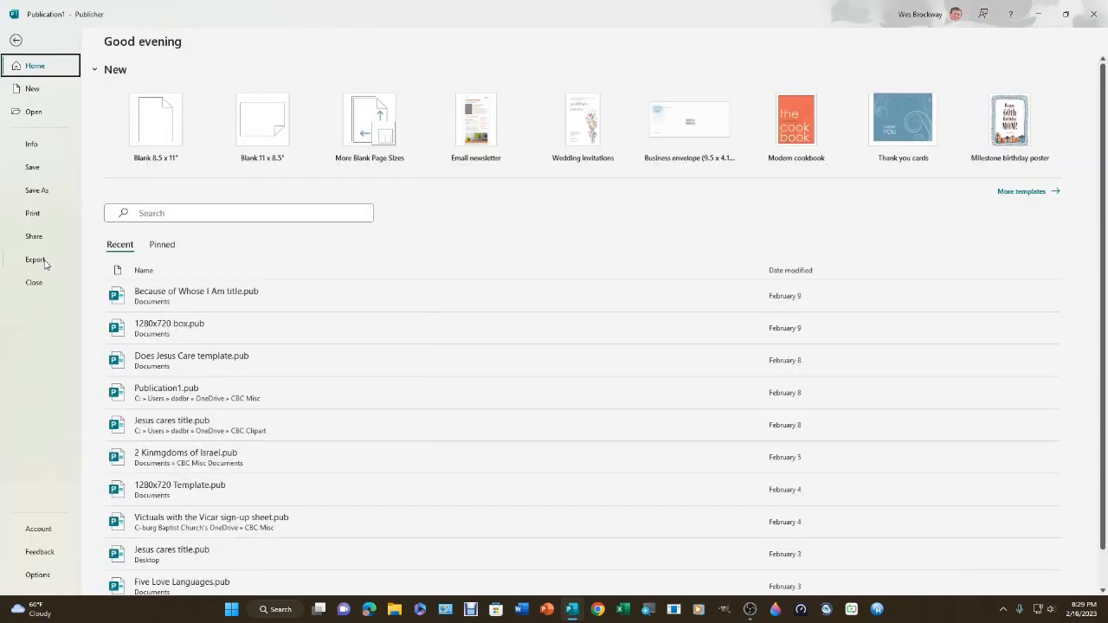
click(35, 259)
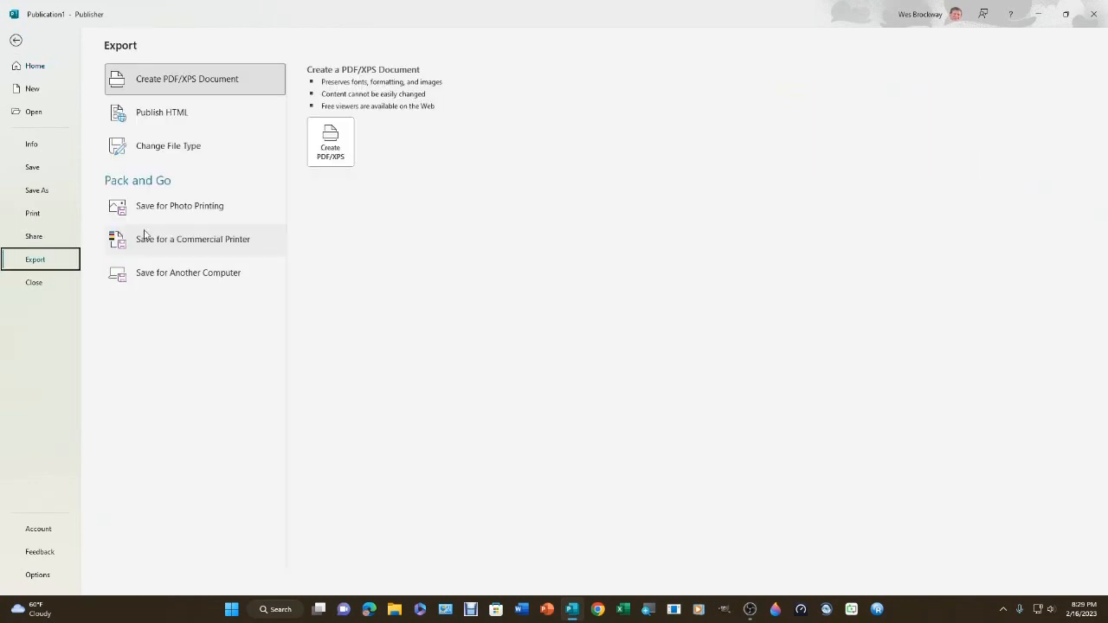
click(168, 145)
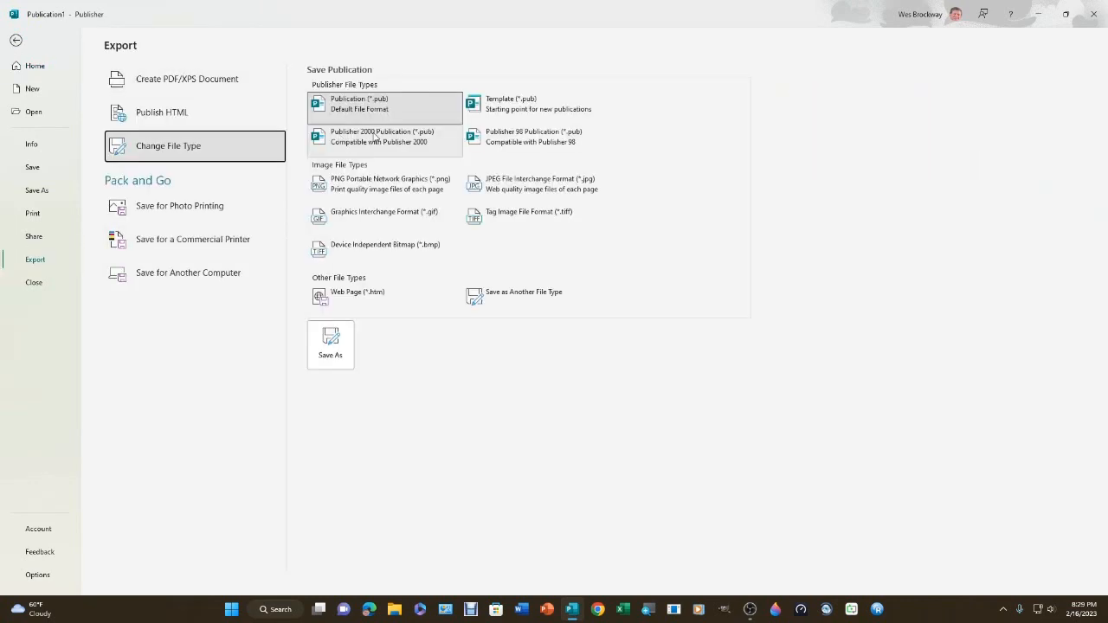
click(381, 184)
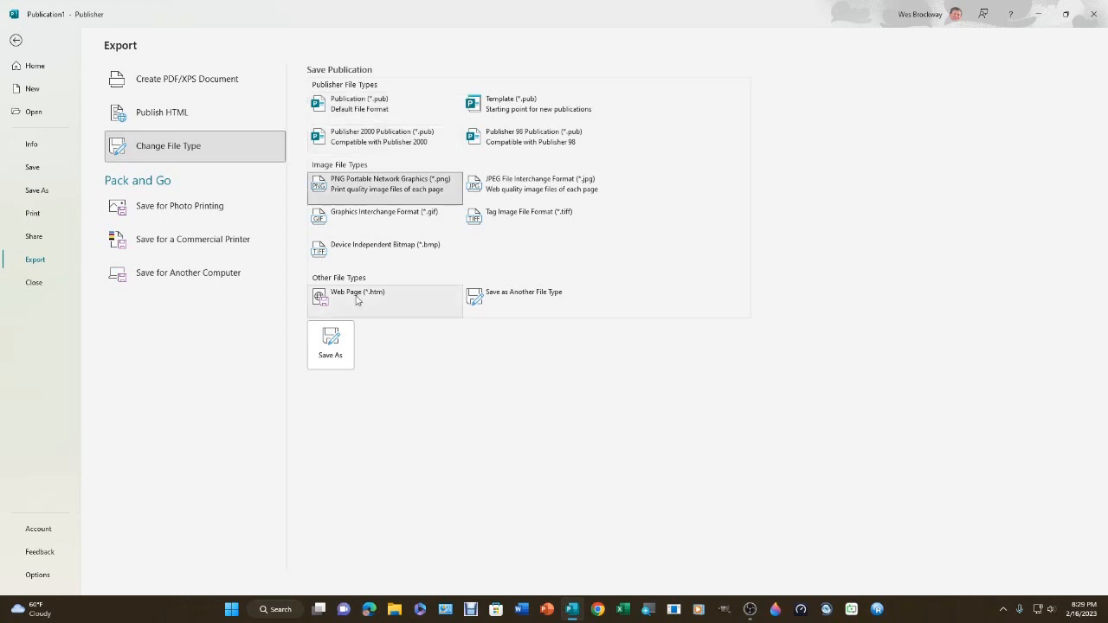
click(330, 344)
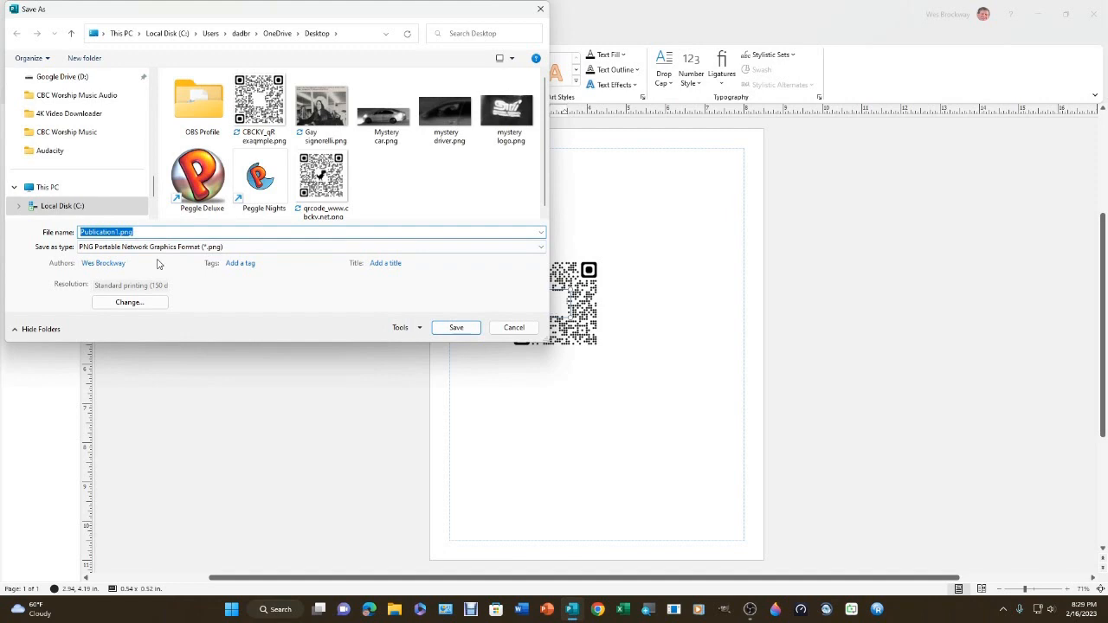
Name the exported image QR Mod Example and save it to the Desktop
text(QR)
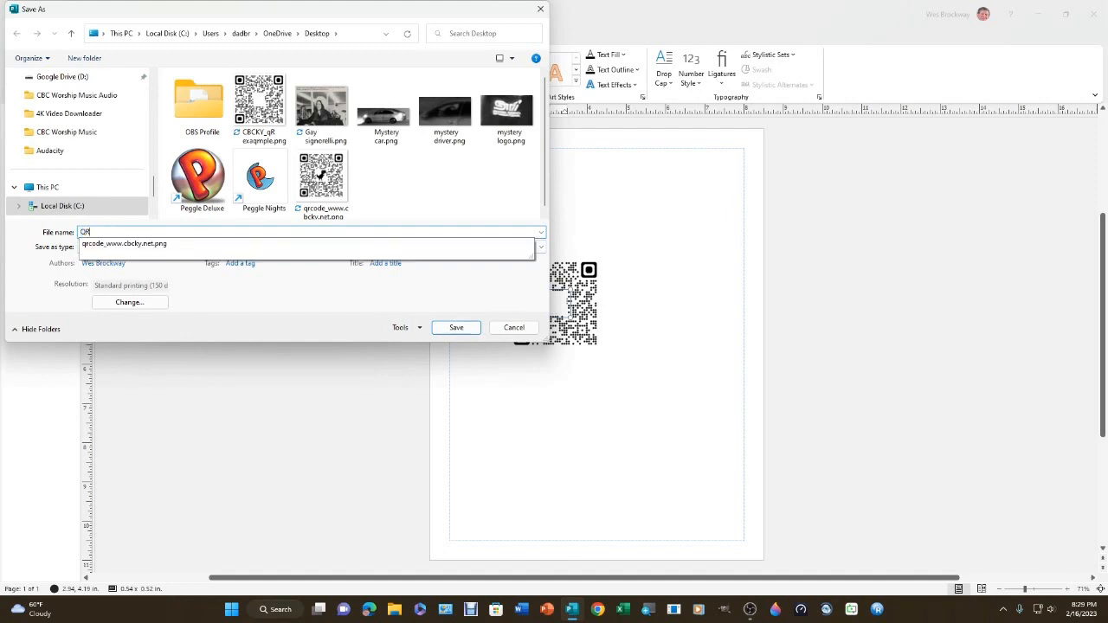
text( Mo)
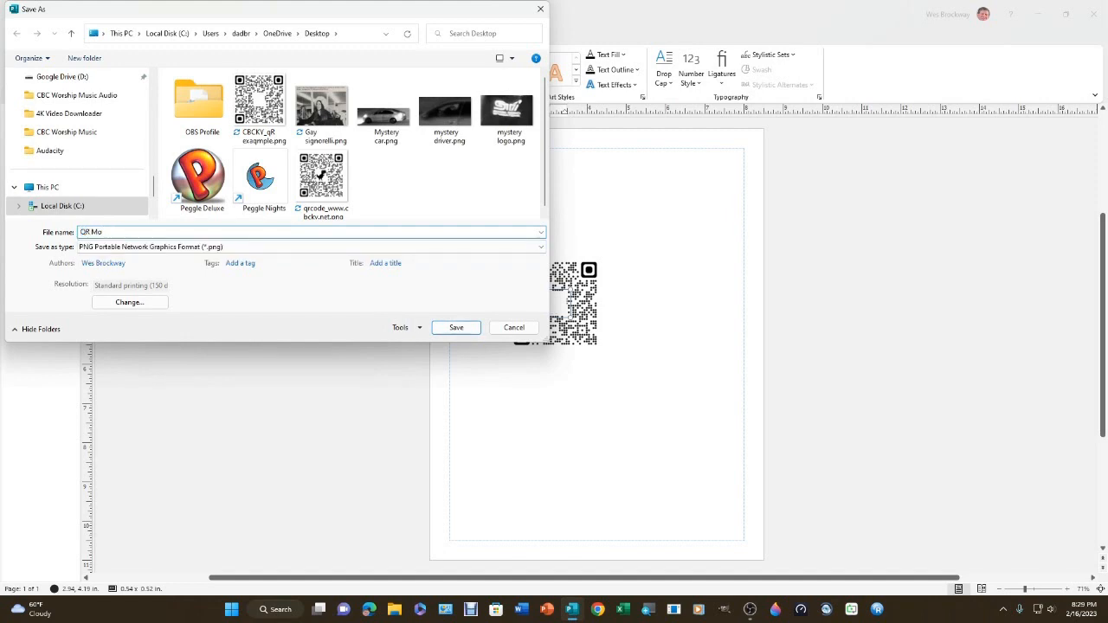
text(d Example)
scroll(101, 164, down, 1)
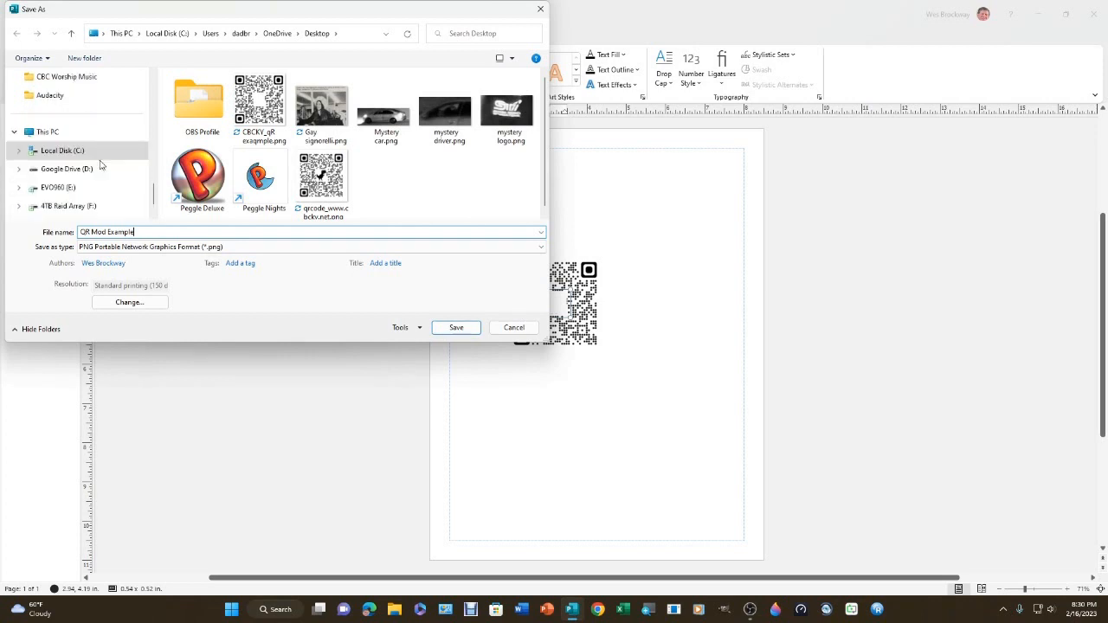
scroll(101, 165, up, 3)
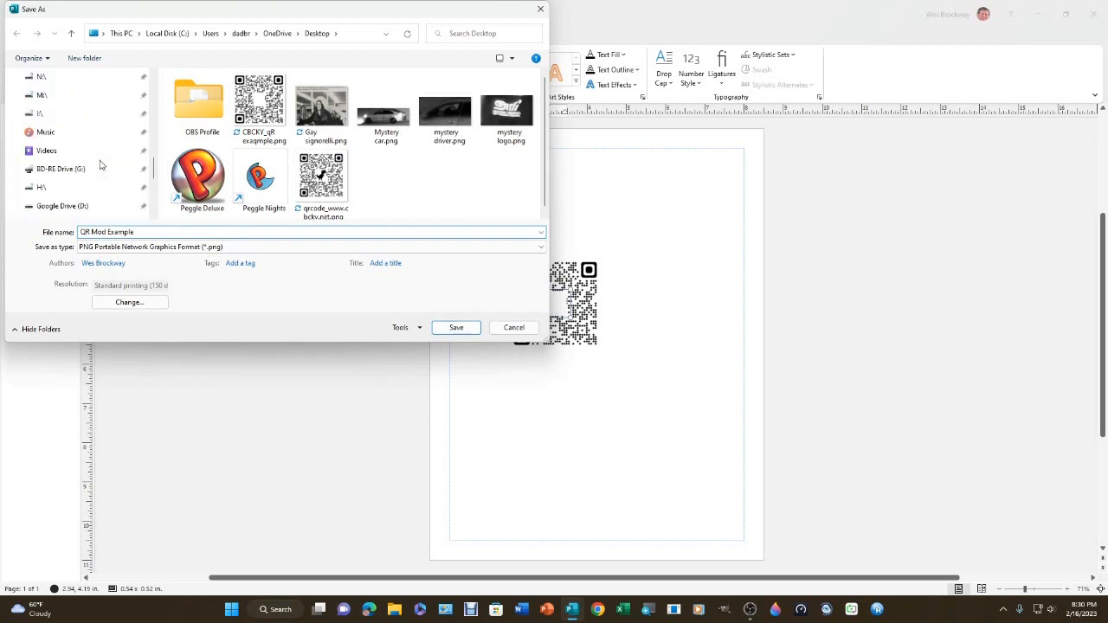
scroll(100, 165, up, 3)
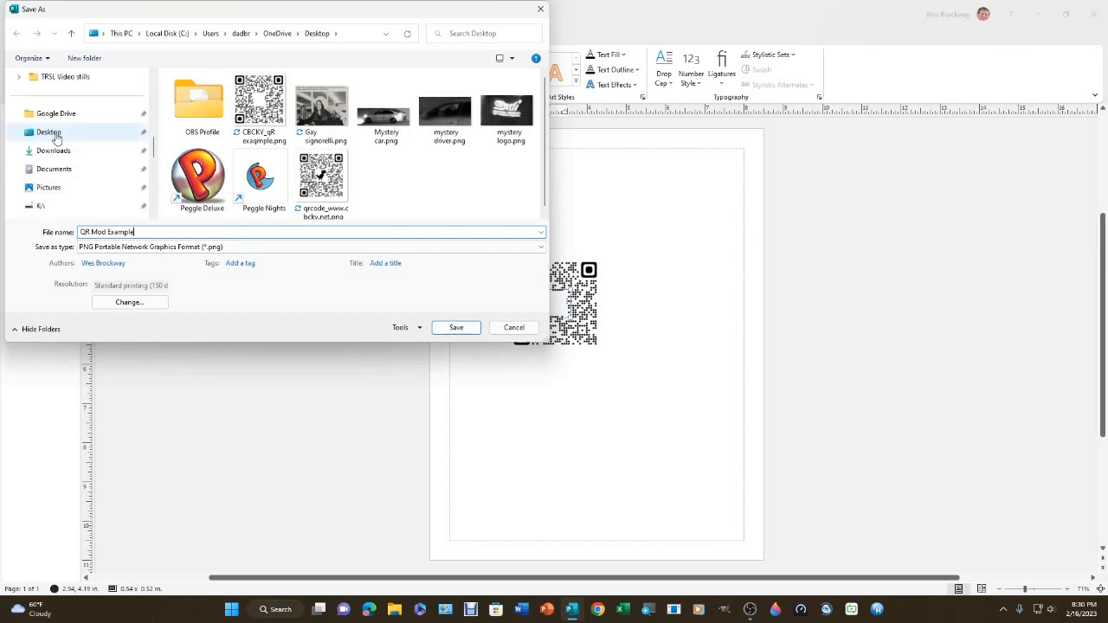
click(454, 328)
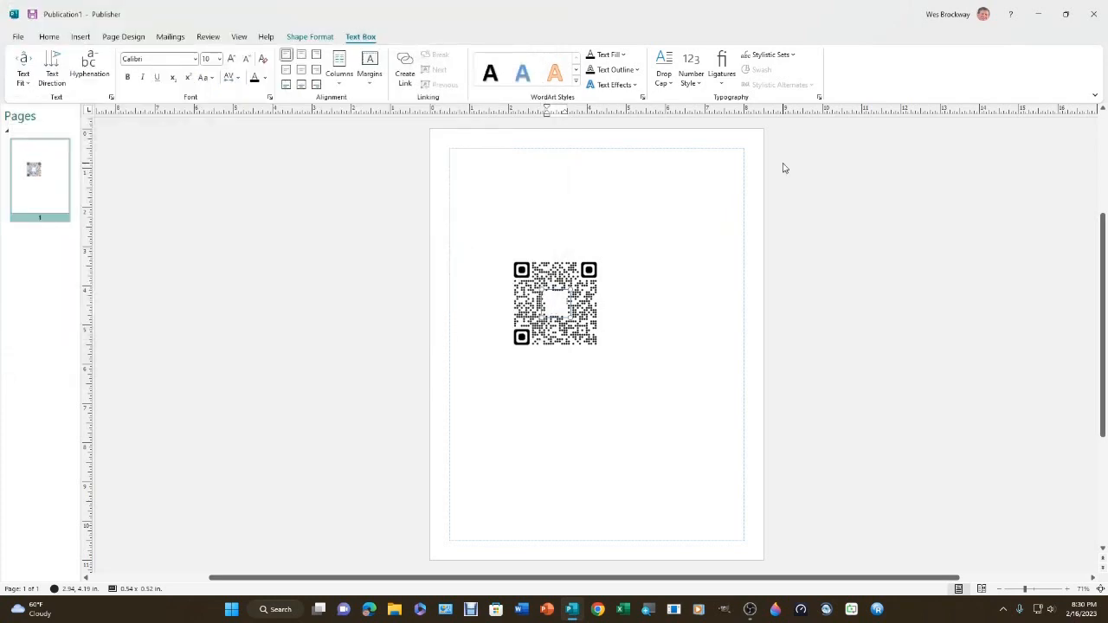
Show the desktop and open QR Mod Example.png in Paint 3D
key(super+d)
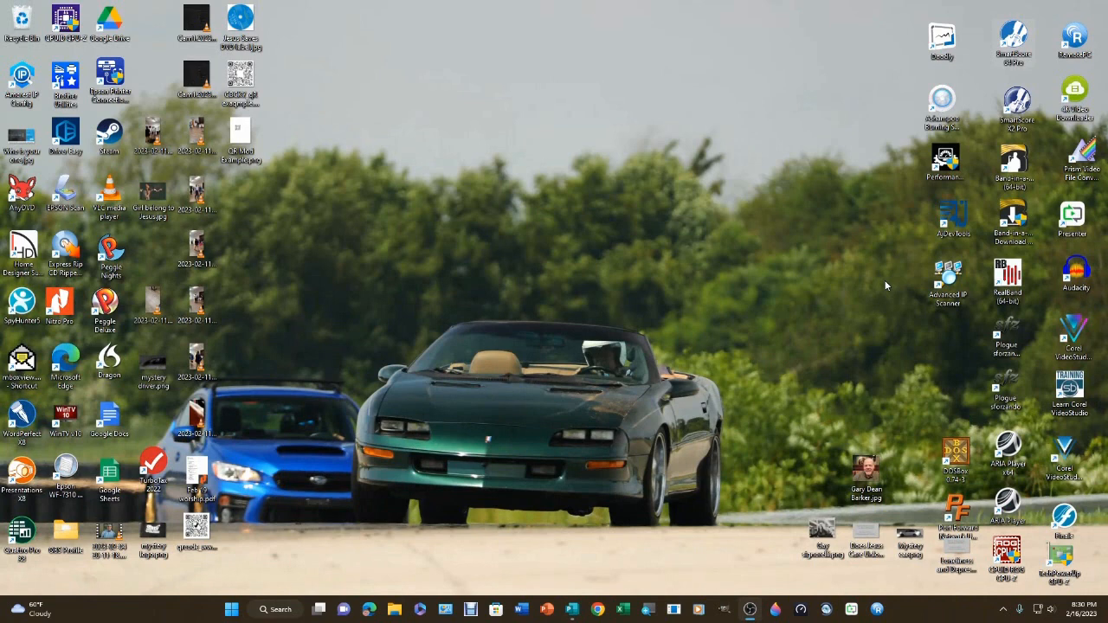
right_click(244, 146)
mouse_move(308, 192)
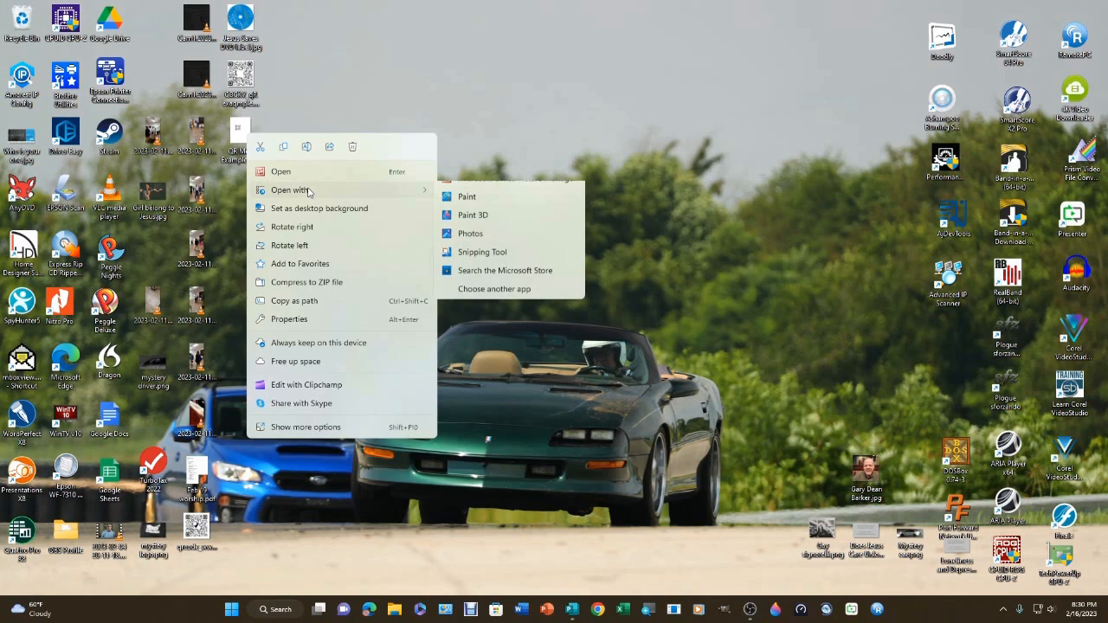
click(467, 196)
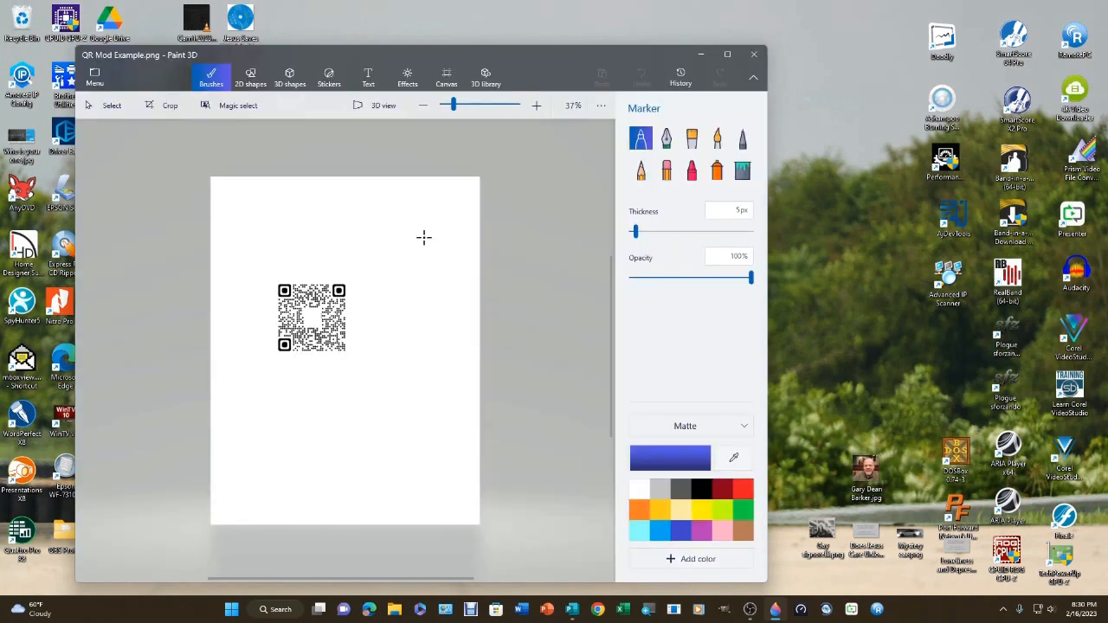
Crop the image closely around the QR code, save it, and close Paint 3D
click(163, 105)
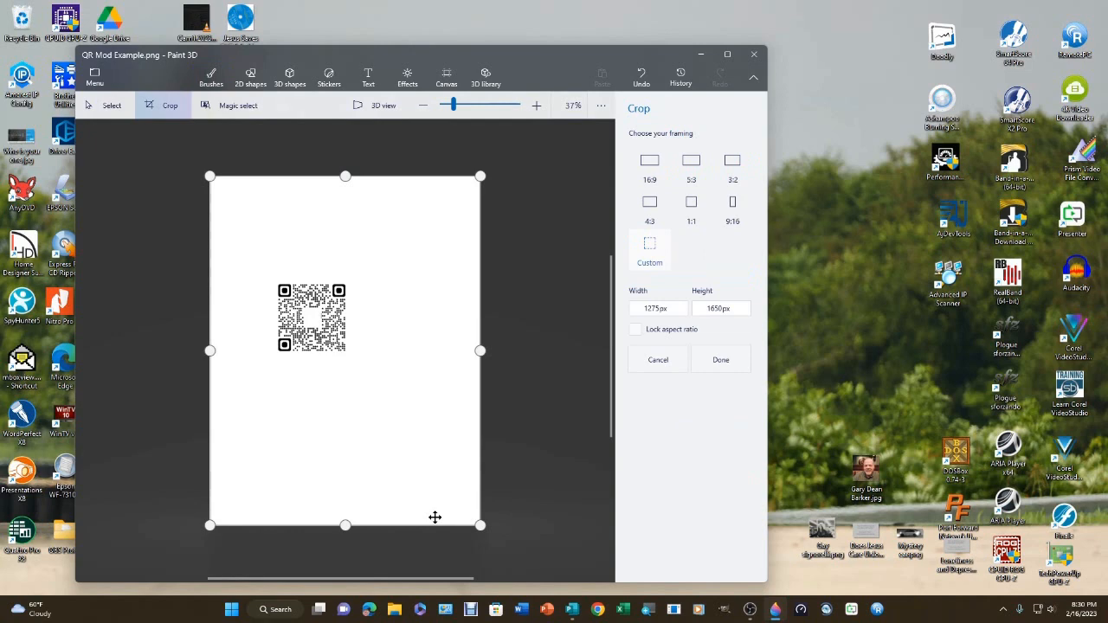
drag(480, 525, 350, 355)
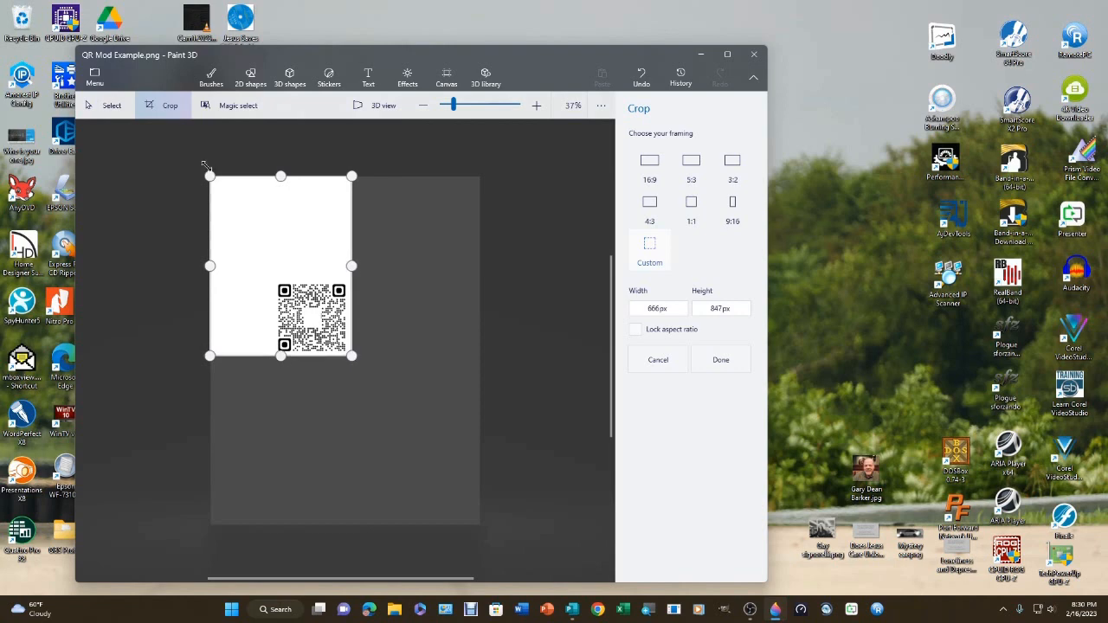
drag(206, 165, 272, 275)
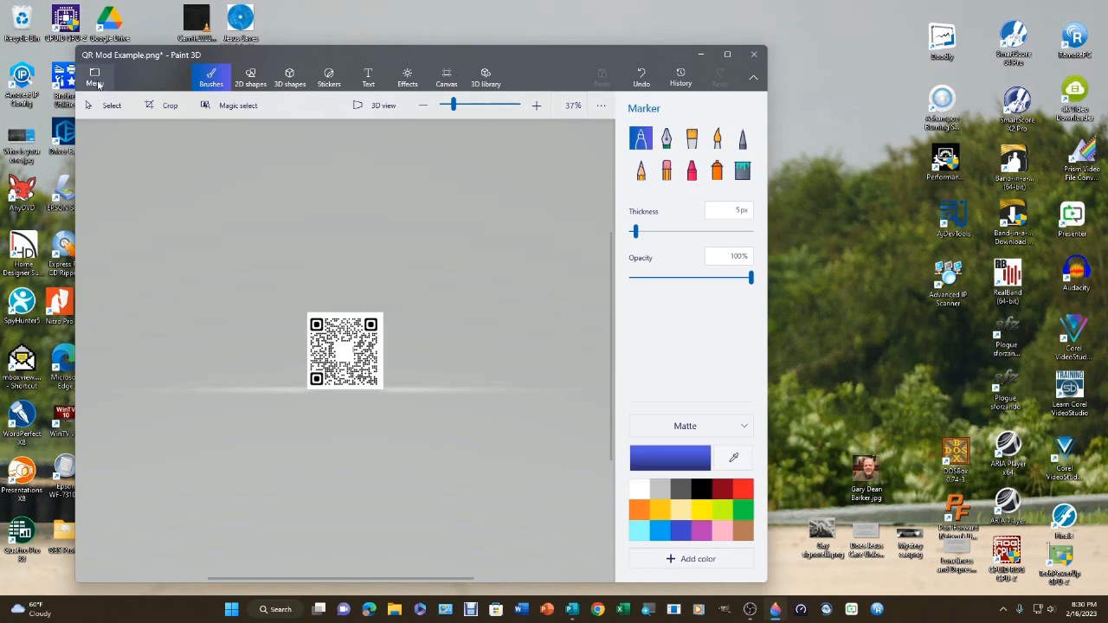
key(ctrl+s)
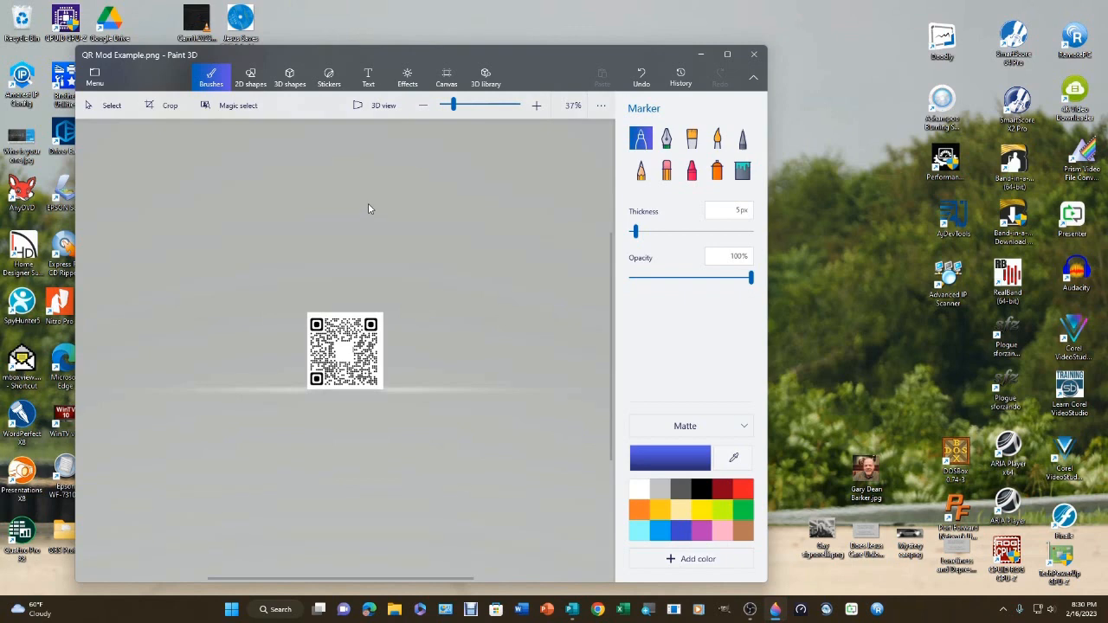
key(alt+F4)
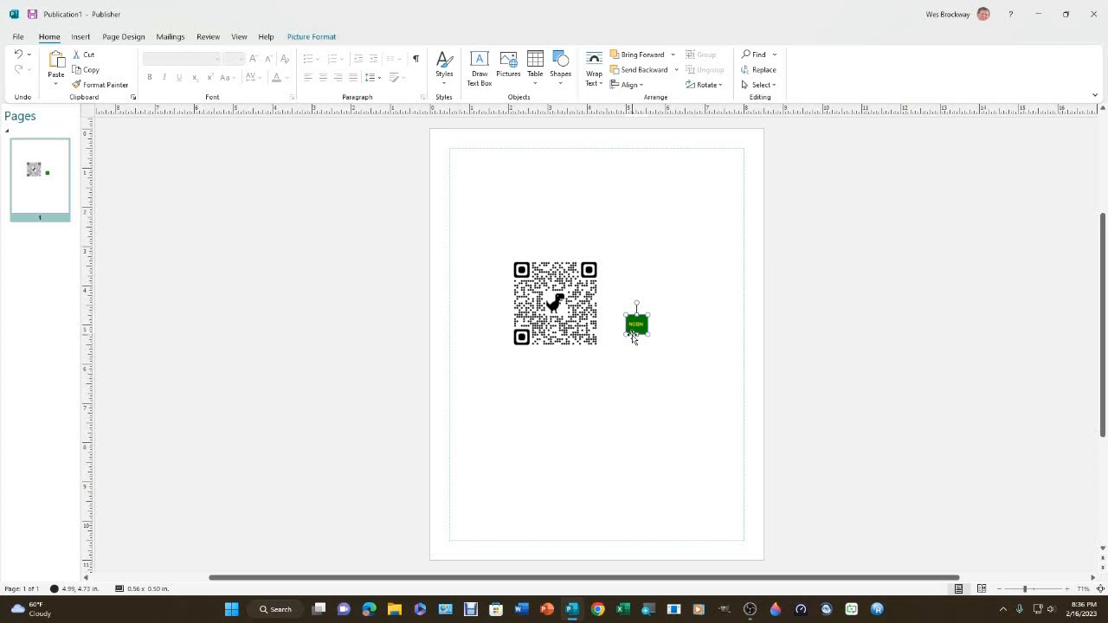
In Publisher, move the green NCBN picture over the dinosaur at the QR code's centre and name the PNG export QR Mod 2
drag(633, 339, 553, 303)
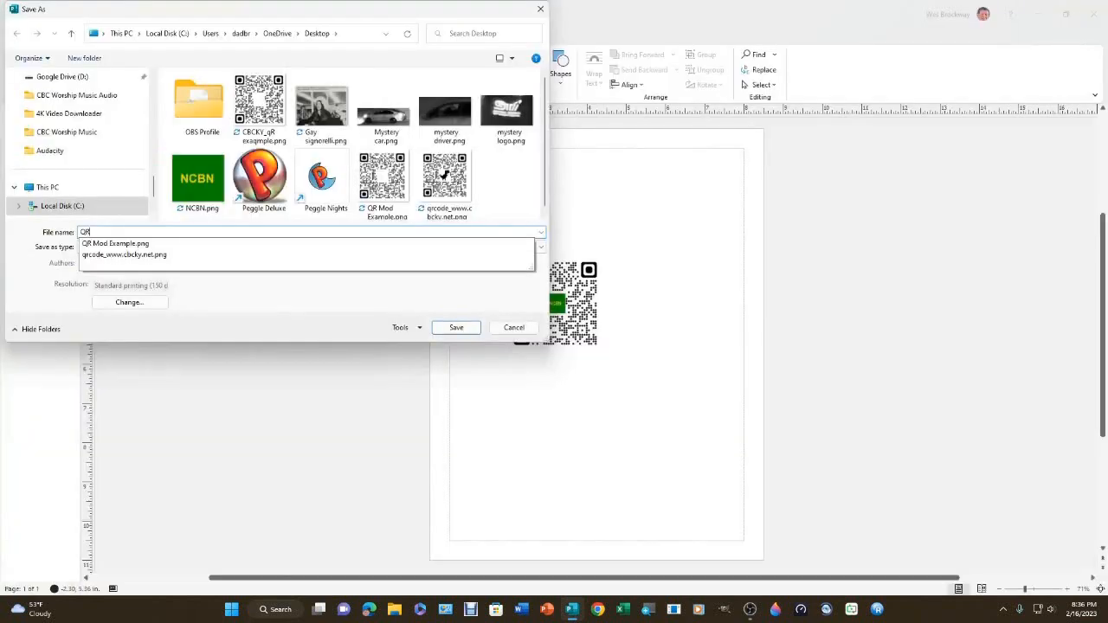
text(M)
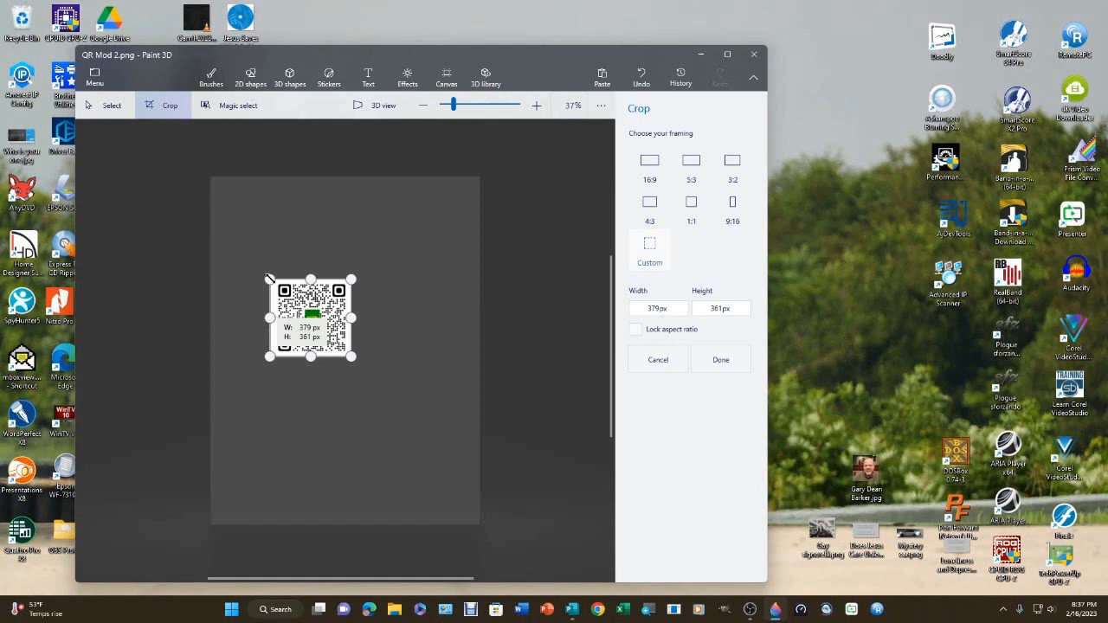
Apply the crop around the QR code to QR Mod 2.png in Paint 3D
key(Return)
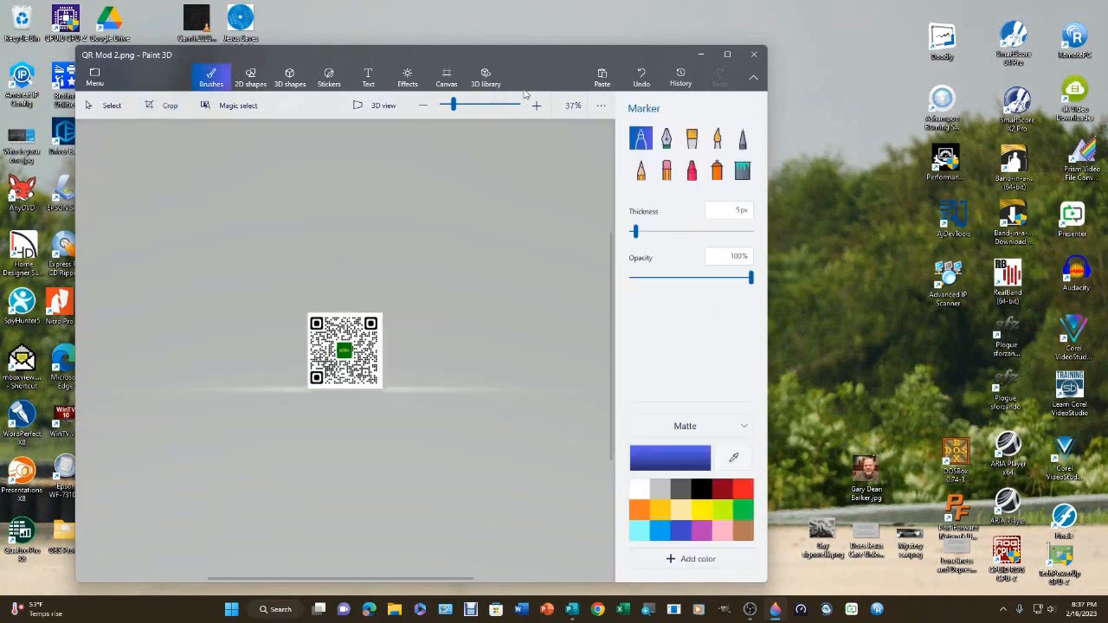